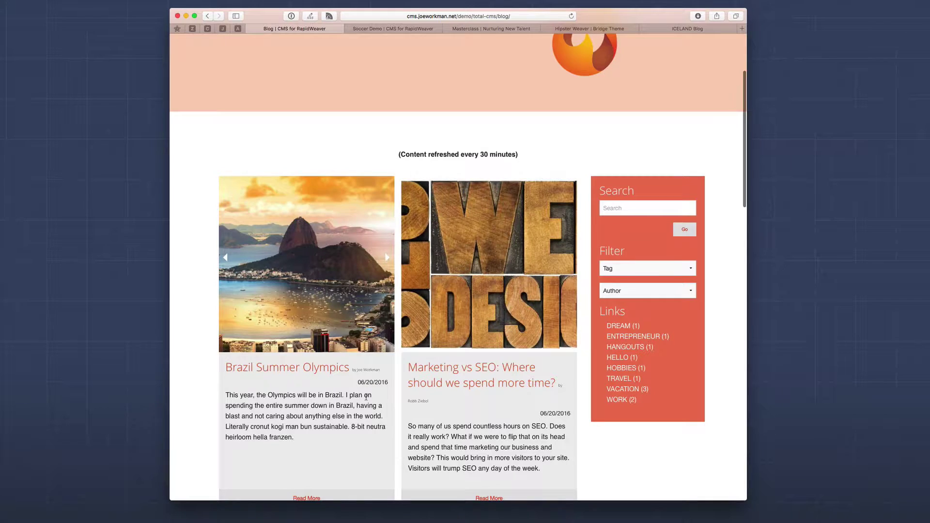
scroll(367, 400, "down", 4)
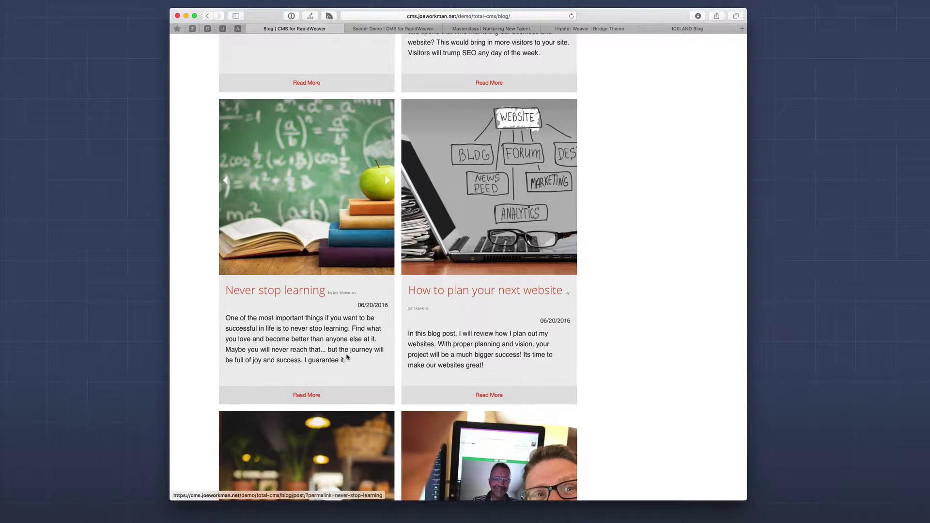
scroll(376, 361, "up", 6)
scroll(352, 323, "up", 1)
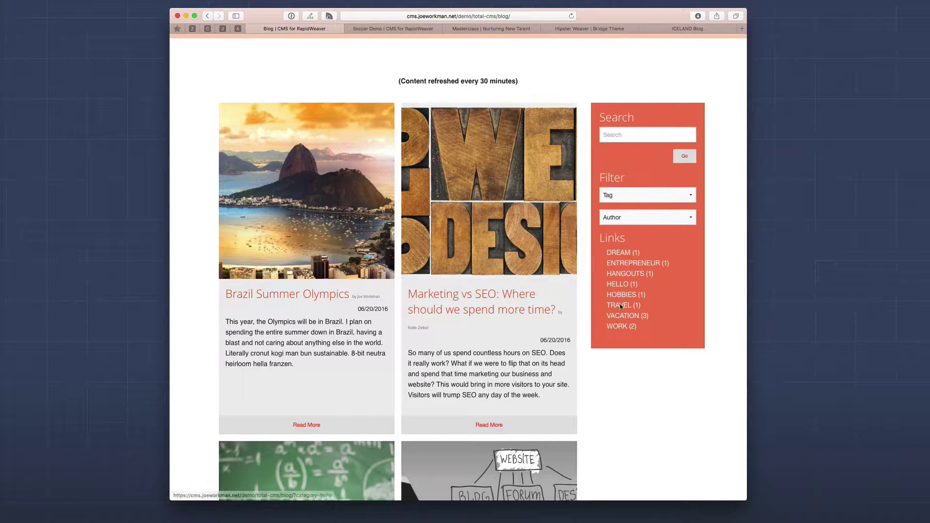
Check the Tag and Author filters, then filter the blog to the VACATION (3) category.
left_click(633, 137)
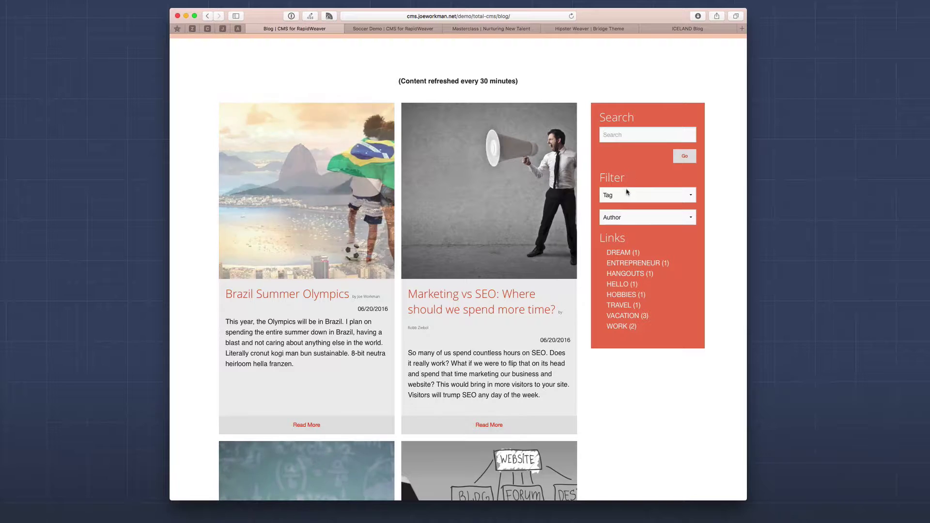
left_click(628, 195)
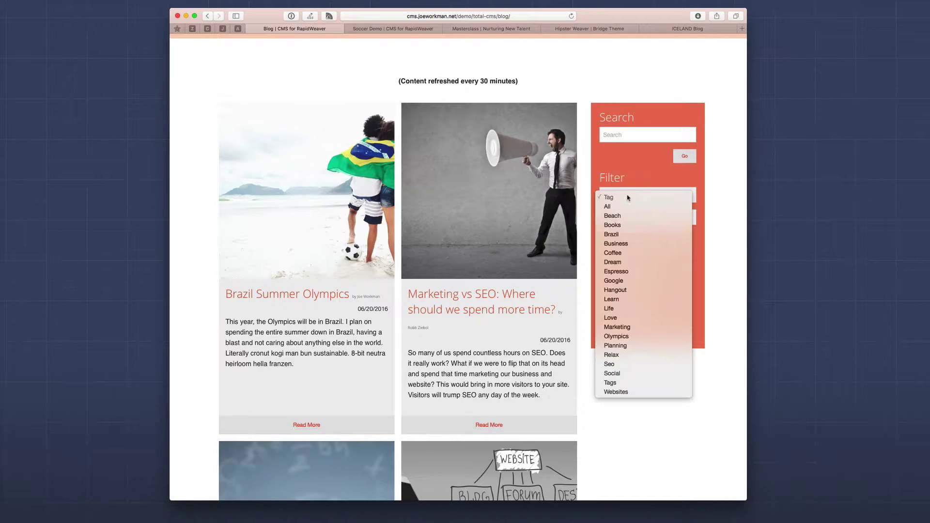
left_click(629, 174)
left_click(624, 217)
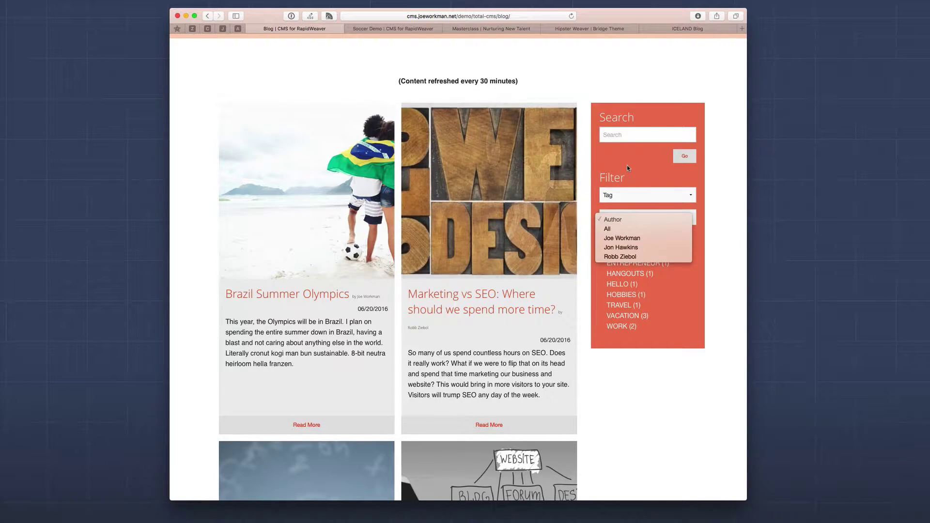
left_click(627, 167)
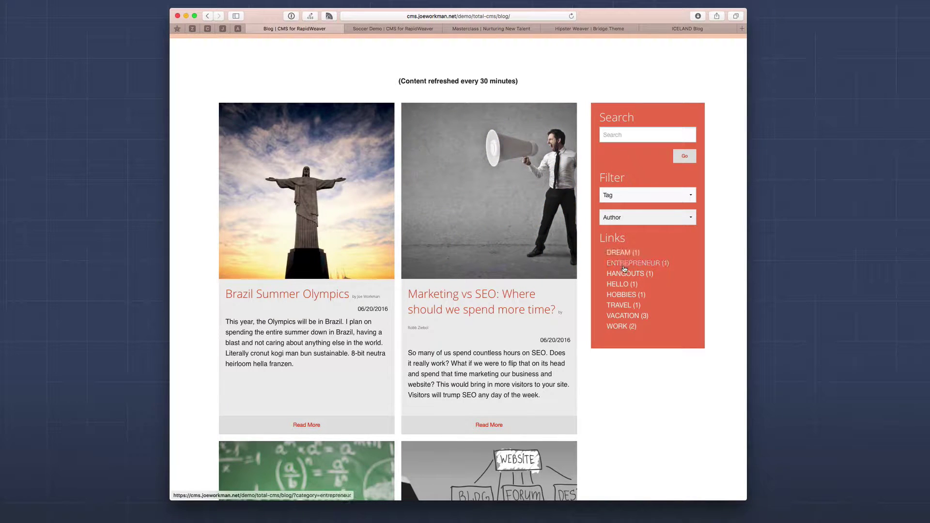
left_click(627, 316)
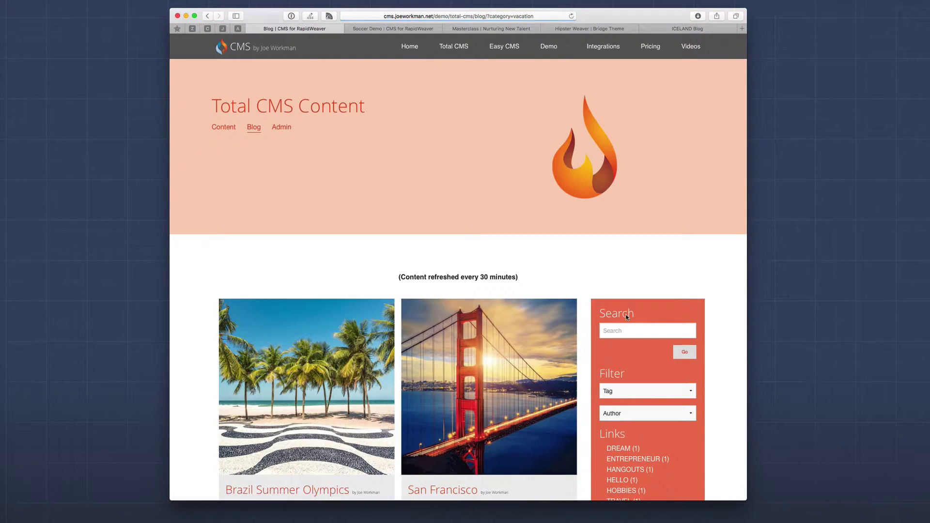
Scroll through the Vacation posts, including Brazil Summer Olympics and San Francisco.
scroll(587, 305, "down", 3)
scroll(587, 305, "down", 6)
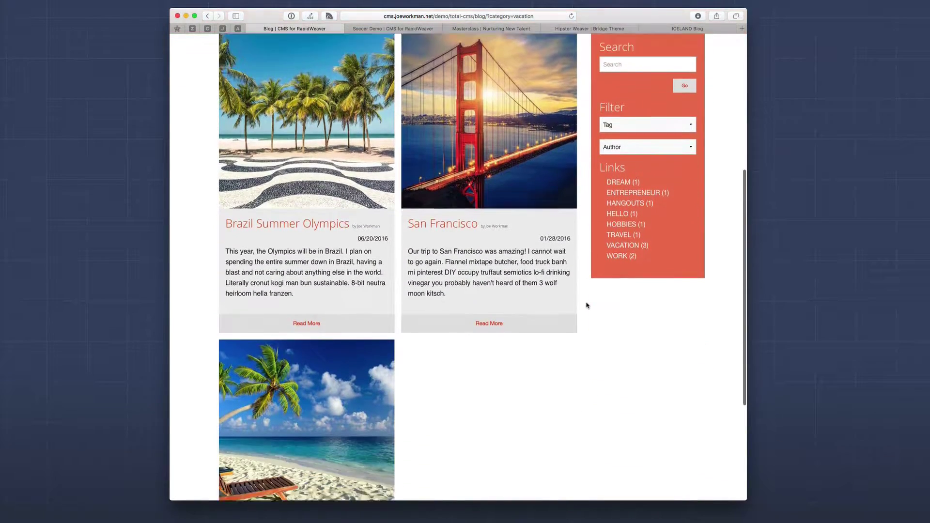
scroll(587, 306, "down", 2)
scroll(587, 308, "up", 7)
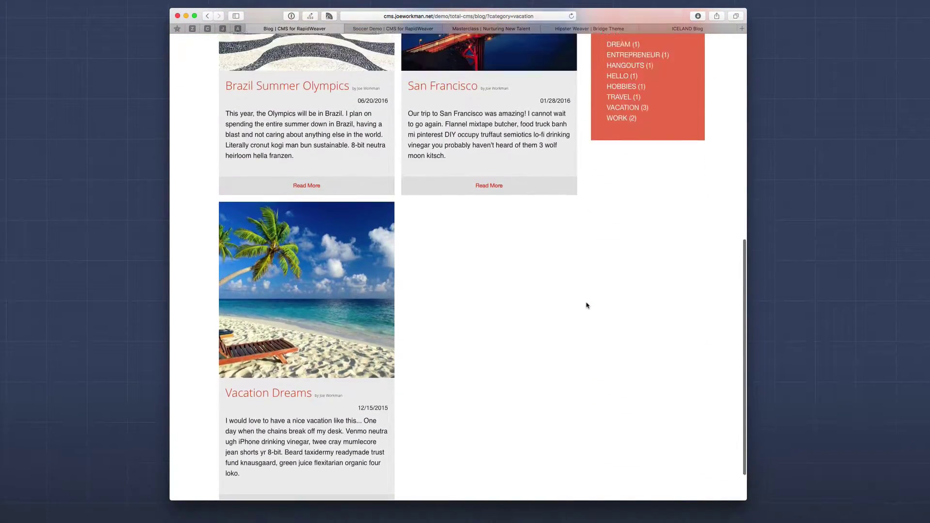
scroll(587, 310, "down", 1)
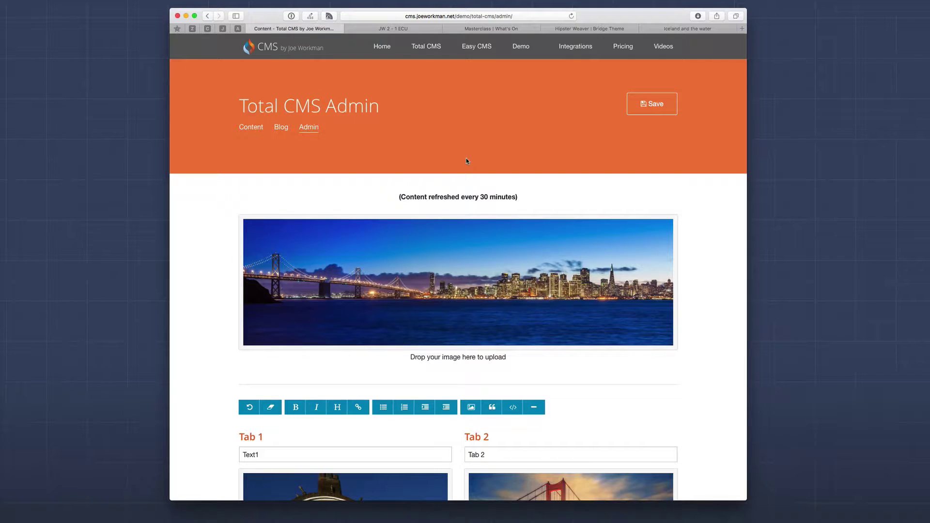
Scroll the Admin page down to the Blog Admin list of 8 posts.
scroll(466, 161, "down", 10)
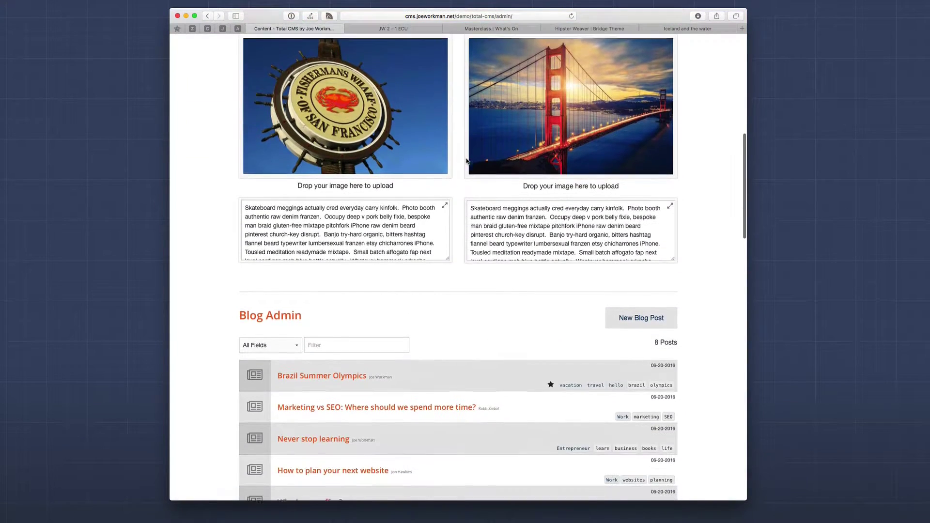
scroll(467, 161, "down", 3)
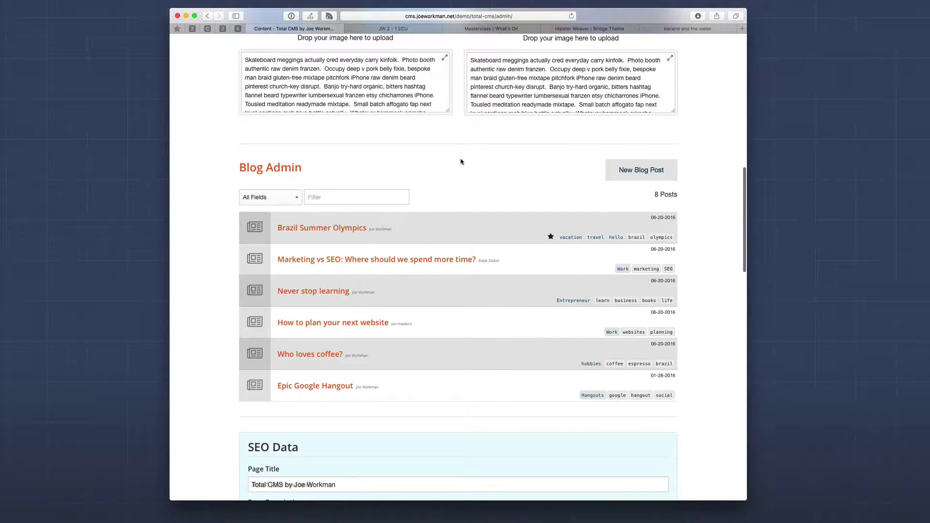
scroll(460, 162, "down", 1)
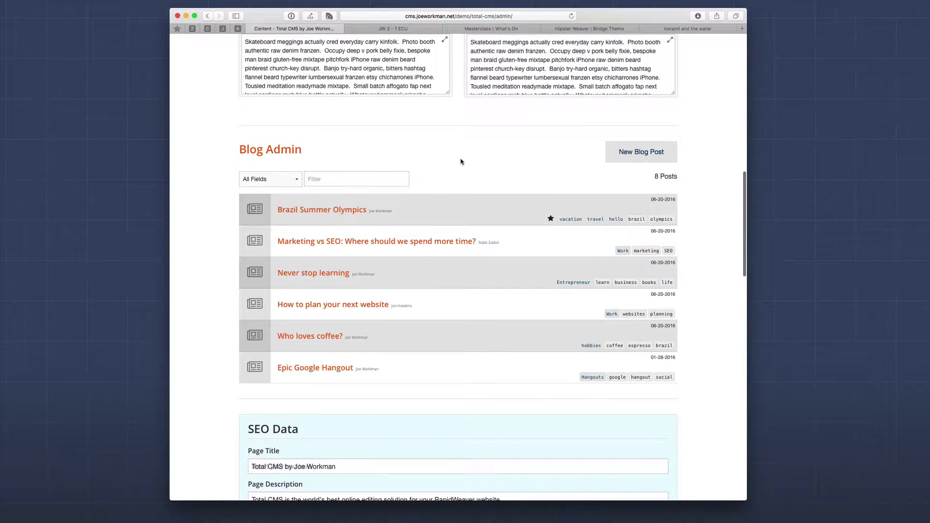
scroll(461, 161, "down", 1)
scroll(393, 277, "down", 3)
scroll(393, 277, "up", 3)
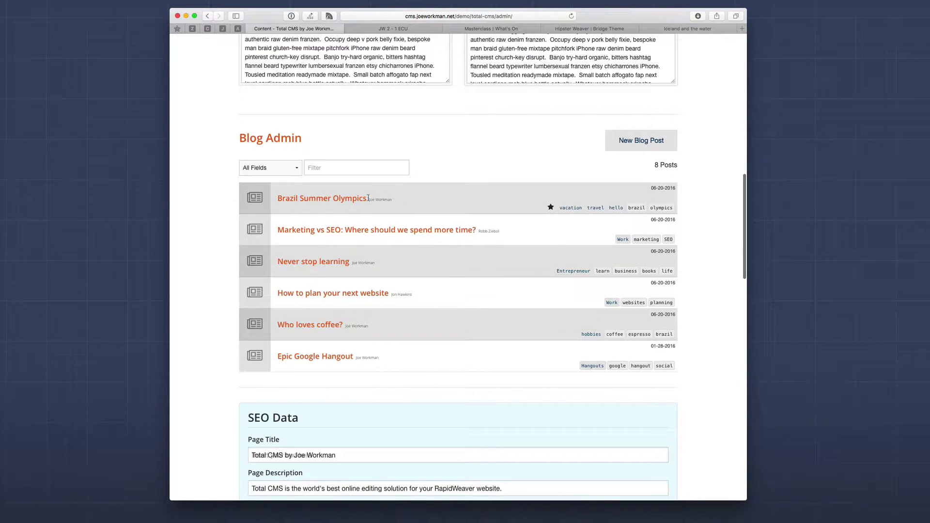
mouse_move(248, 194)
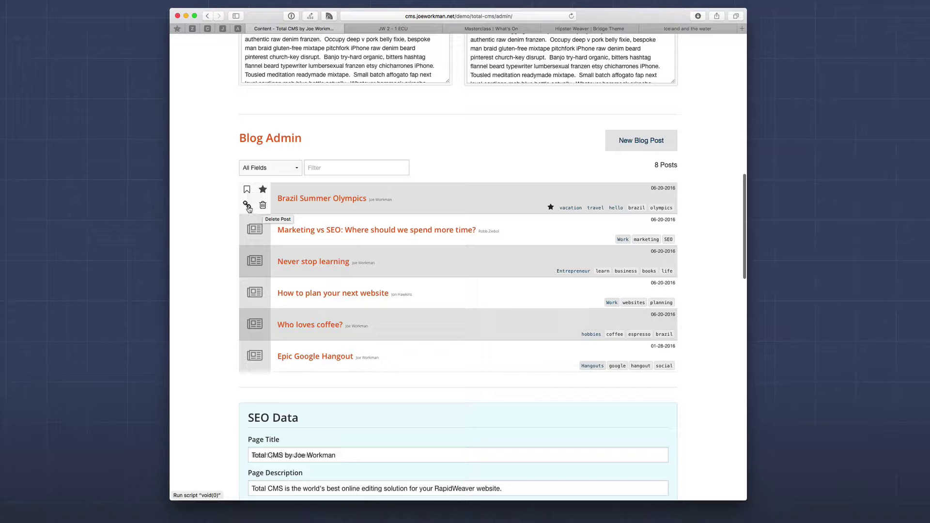
left_click(247, 205)
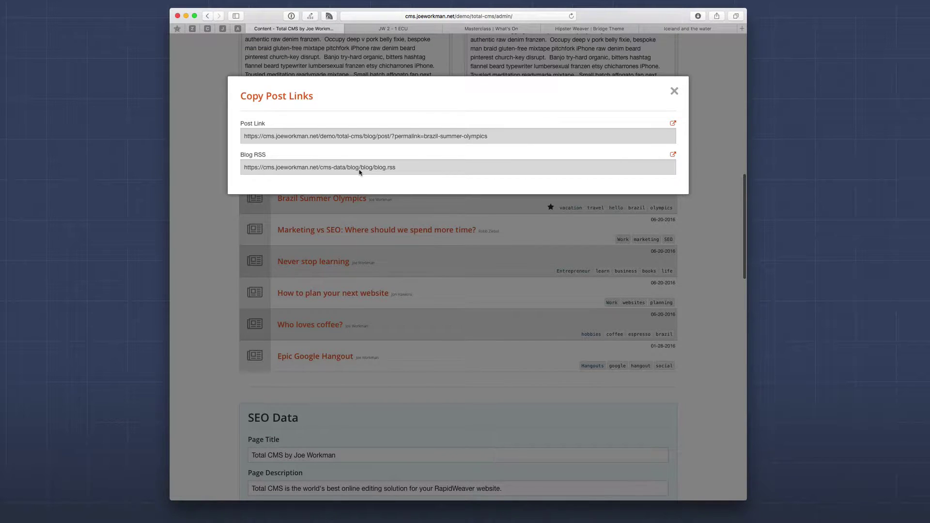
left_click(674, 92)
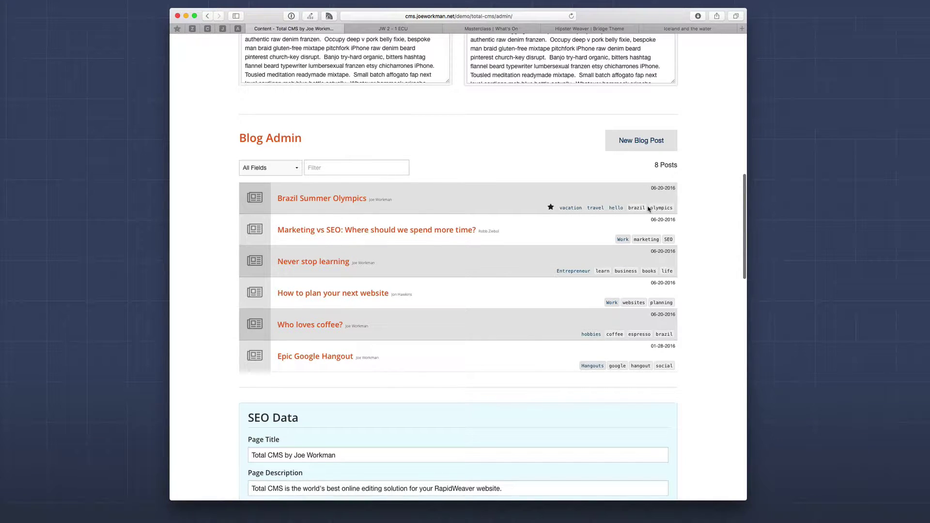
left_click(326, 199)
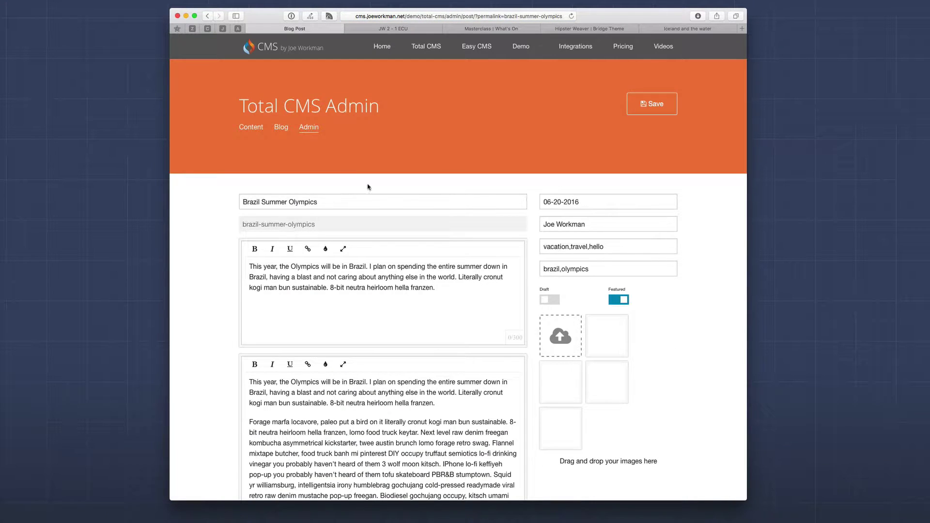
Review the Brazil Summer Olympics post's hello tag and brazil,olympics keywords, leaving them unchanged.
scroll(386, 187, "down", 1)
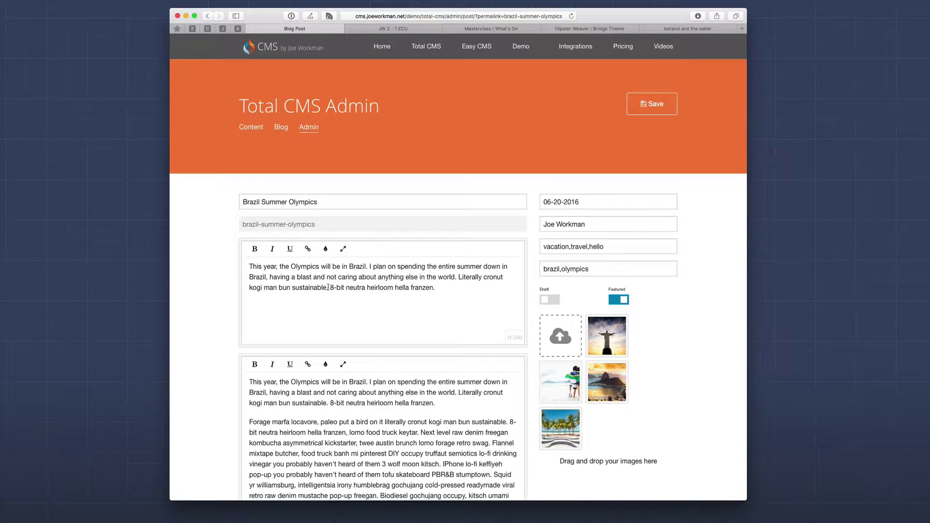
left_click(635, 246)
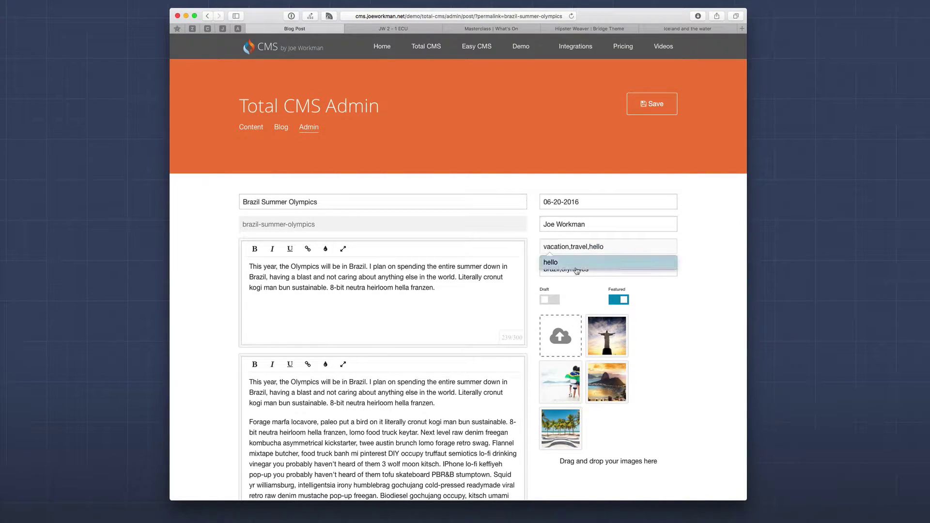
left_click(608, 273)
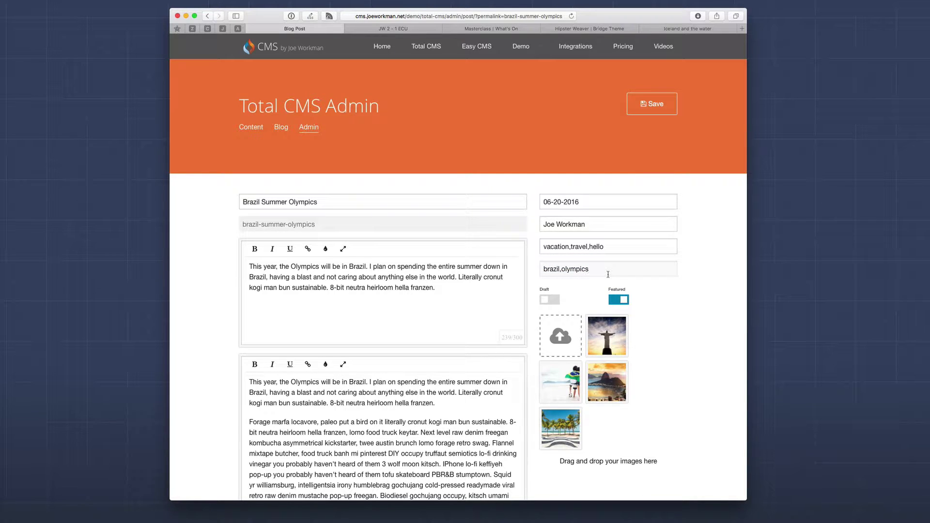
left_click(620, 272)
left_click(687, 310)
scroll(639, 316, "down", 3)
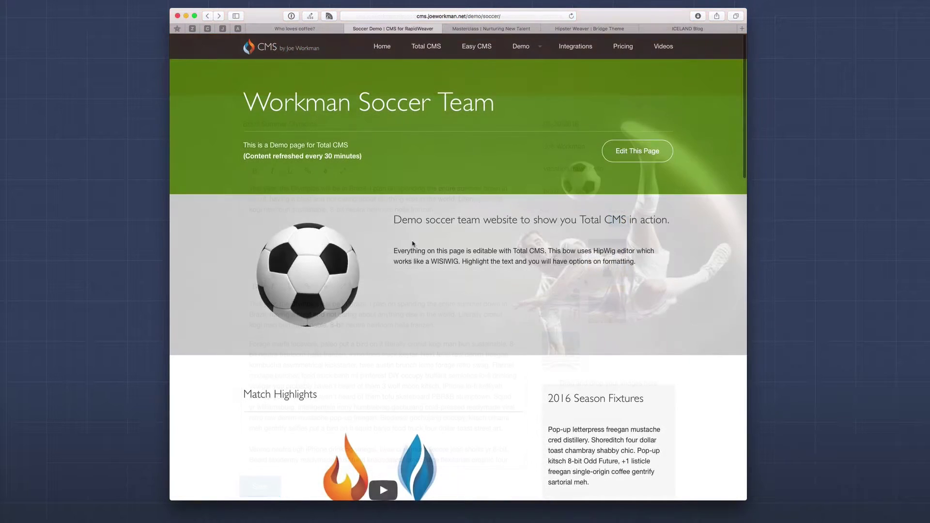
Scroll the soccer demo page to the Recent Games cards JW 2 - 1 ECU and JW 4 - 0 CRC.
scroll(414, 243, "down", 3)
scroll(413, 243, "up", 3)
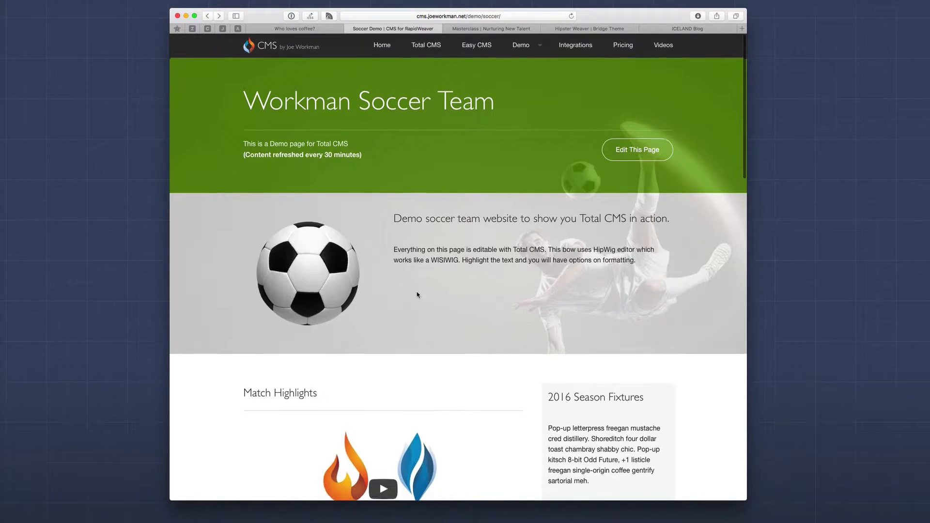
scroll(417, 295, "down", 10)
scroll(417, 294, "down", 2)
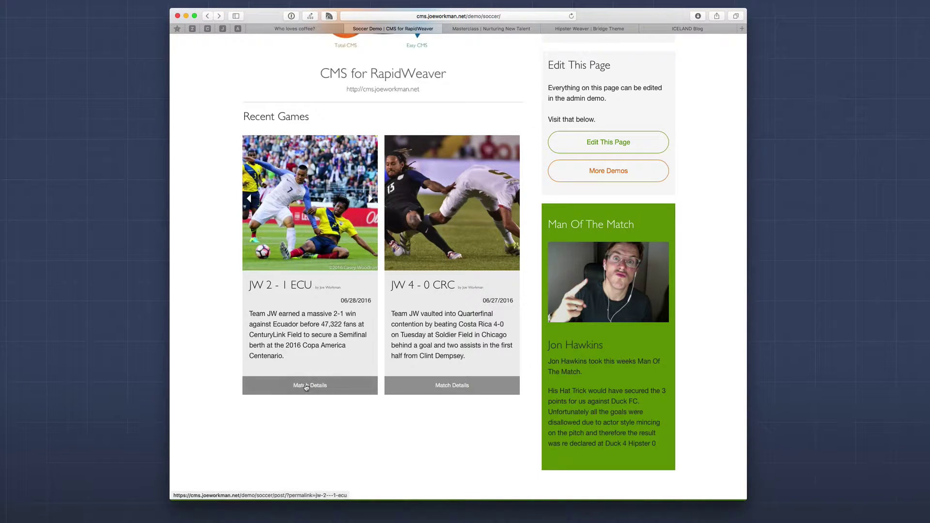
Open the JW 2 - 1 ECU match details and look over its three report paragraphs.
left_click(306, 386)
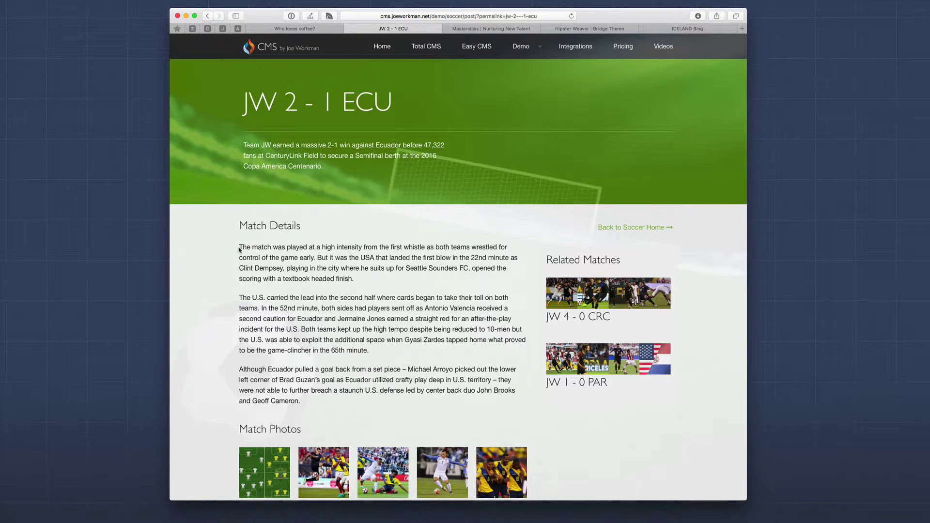
left_click_drag(239, 249, 395, 402)
left_click(395, 403)
scroll(395, 402, "down", 3)
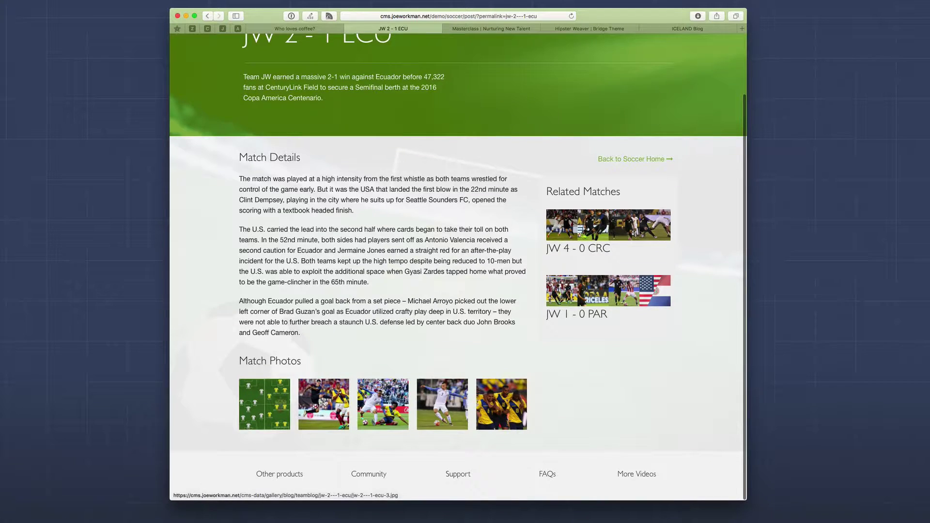
left_click(325, 402)
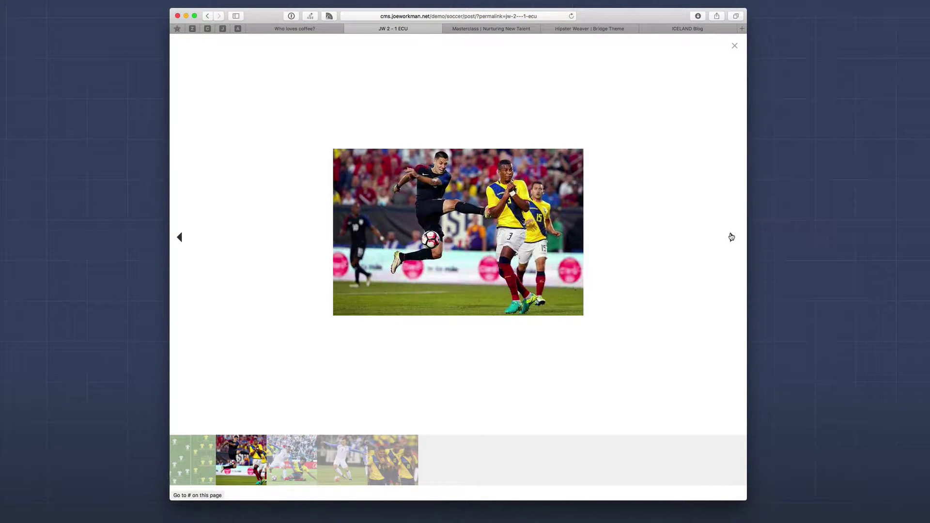
left_click(732, 237)
left_click(731, 236)
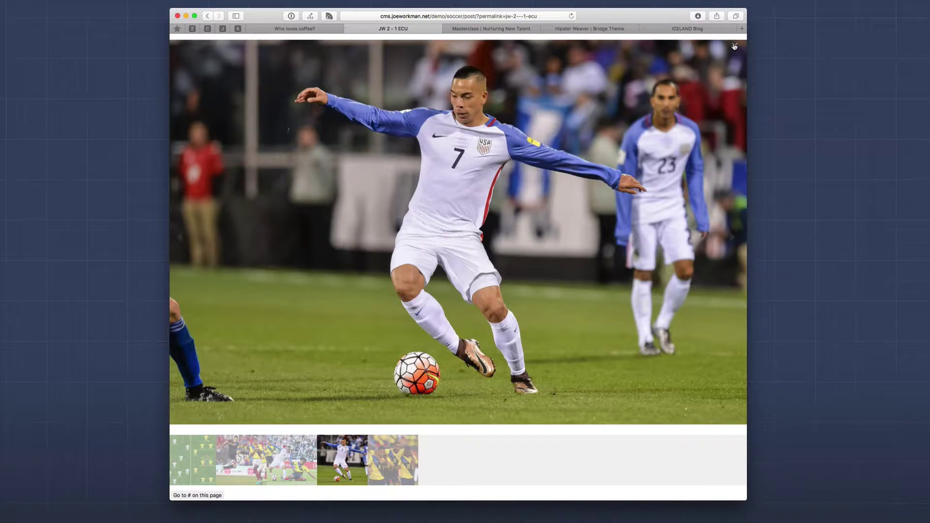
left_click(734, 47)
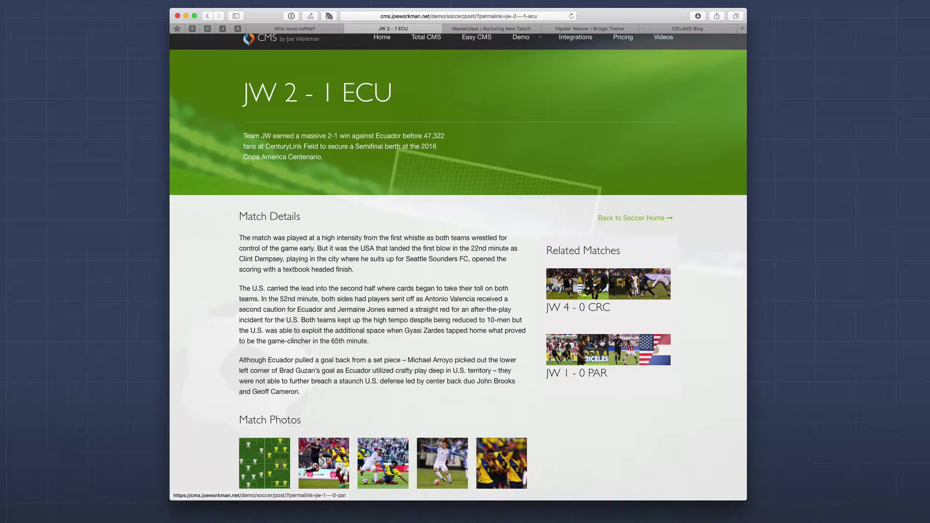
Move to the next Safari tab, Masterclass | Nurturing New Talent, with Ctrl+Tab.
key("ctrl+Tab")
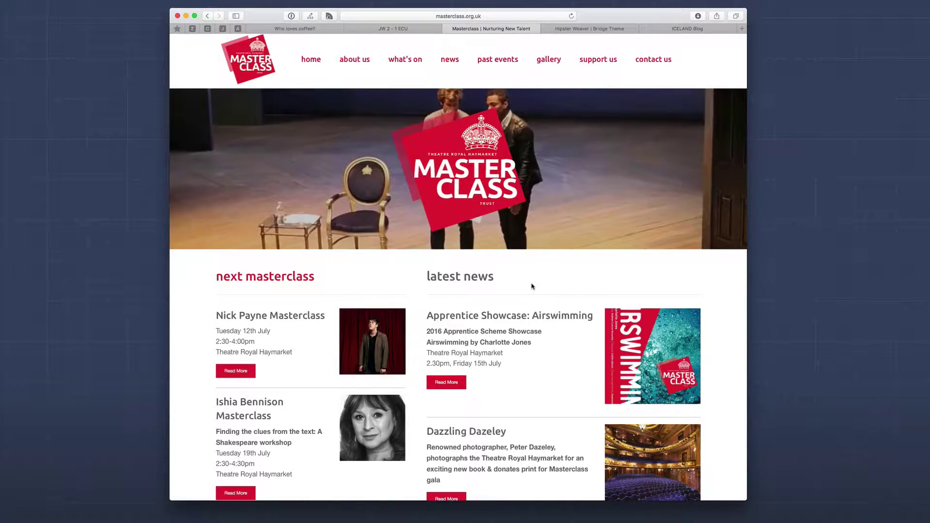
Scroll the Masterclass home page down and back up.
scroll(517, 315, "down", 3)
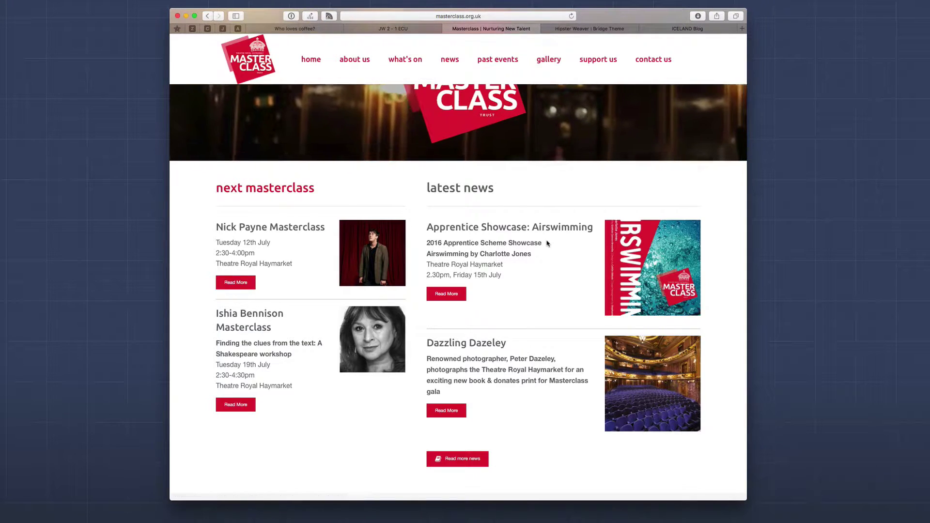
scroll(543, 245, "up", 3)
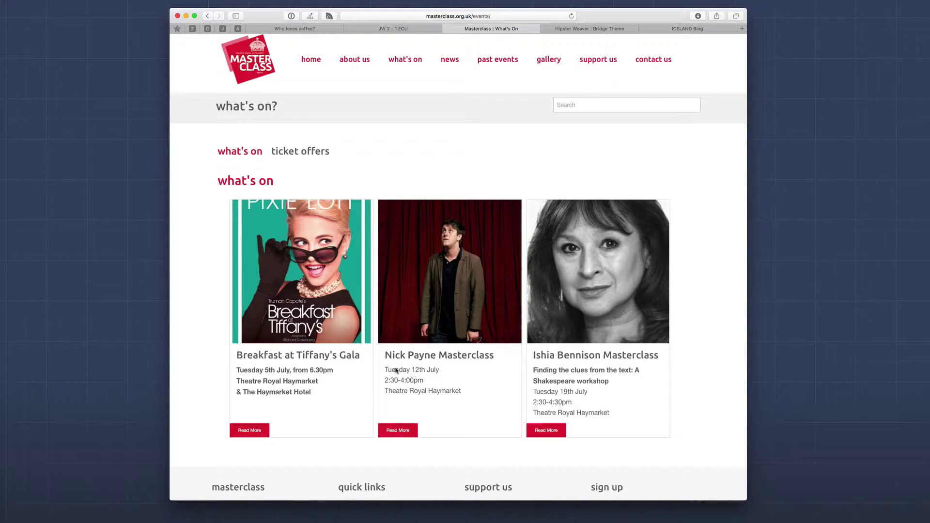
Show the ticket offers and scroll through cards like SohoCreate Festival 2016 and Blue On Blue.
left_click(319, 152)
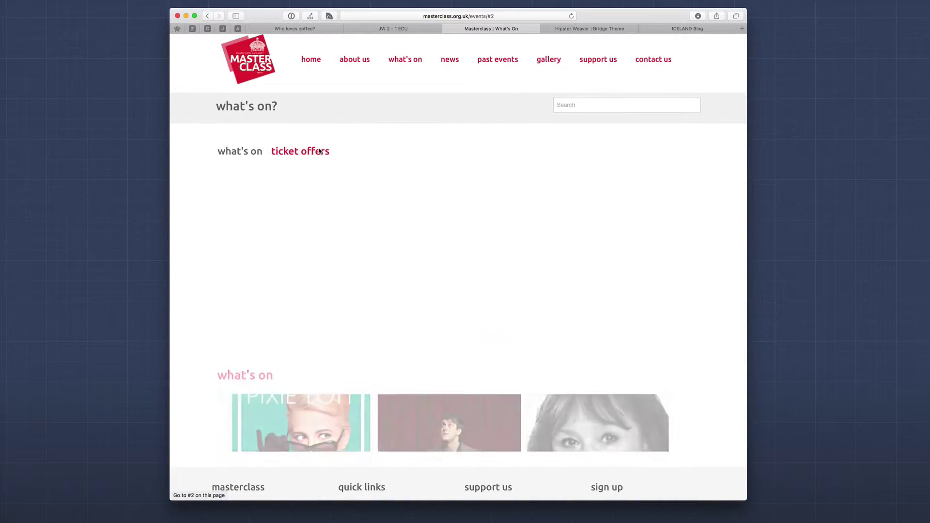
scroll(325, 165, "down", 6)
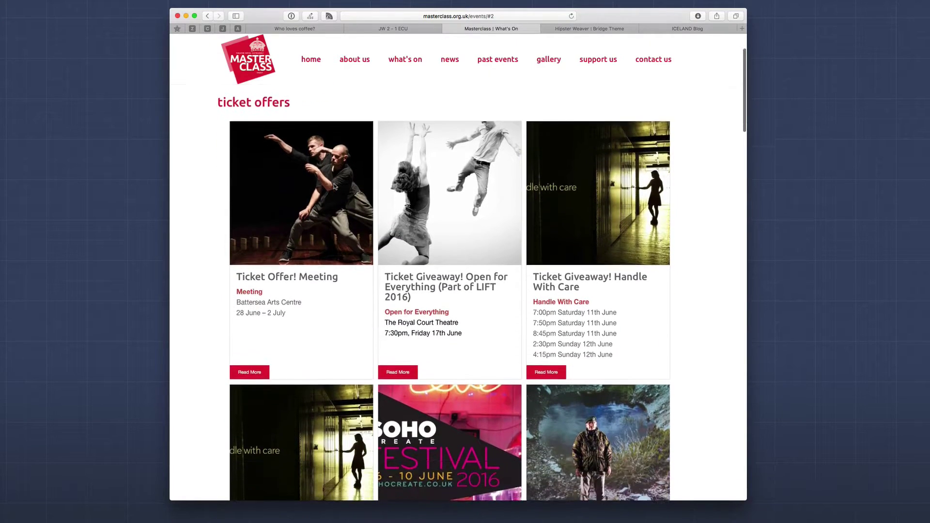
scroll(334, 187, "down", 4)
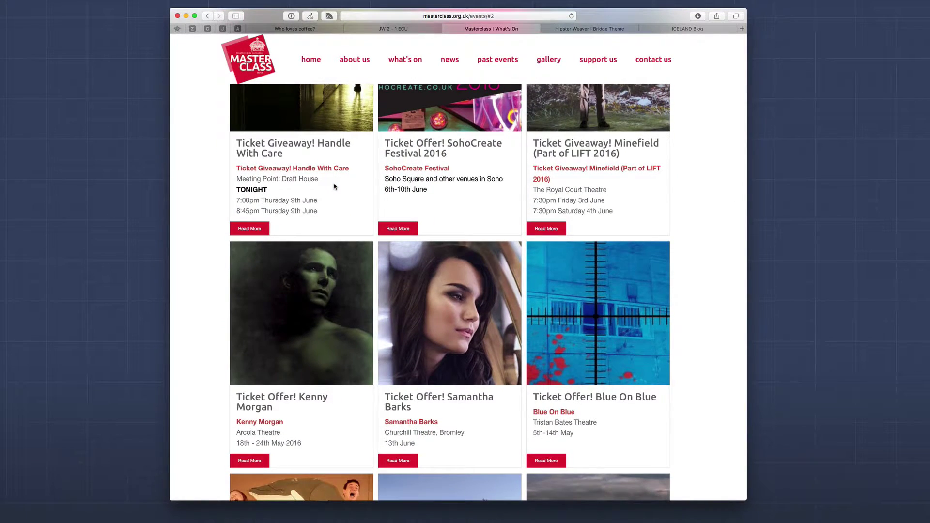
scroll(334, 186, "down", 6)
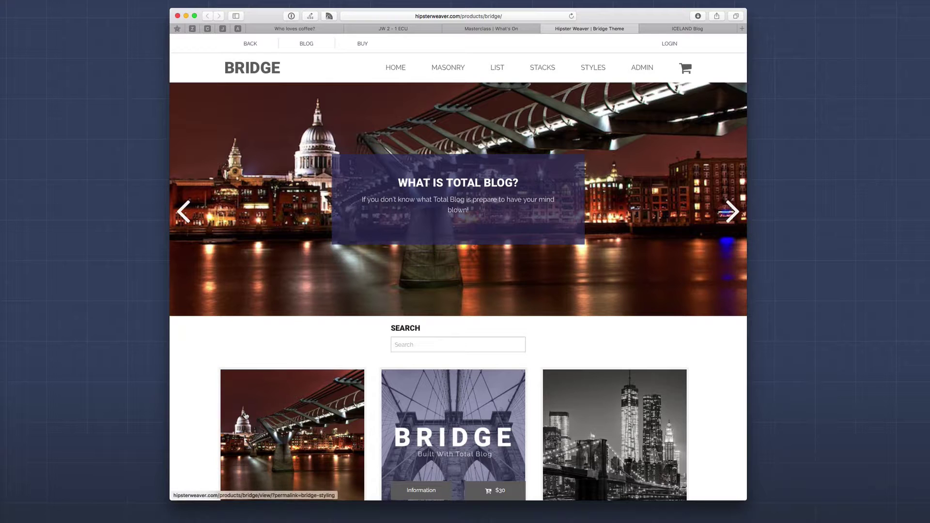
Scroll down to the Bridge theme's blog post cards and back up.
scroll(304, 371, "down", 10)
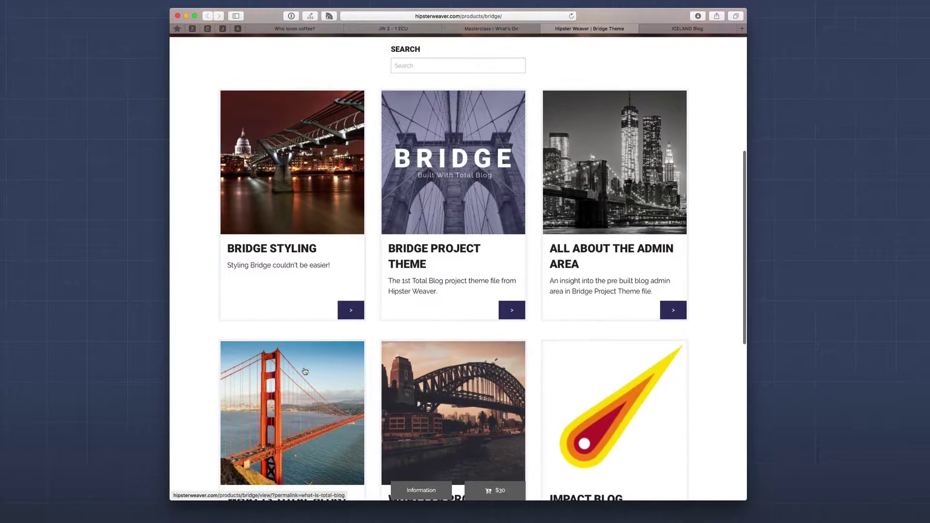
scroll(305, 371, "up", 1)
scroll(305, 371, "up", 10)
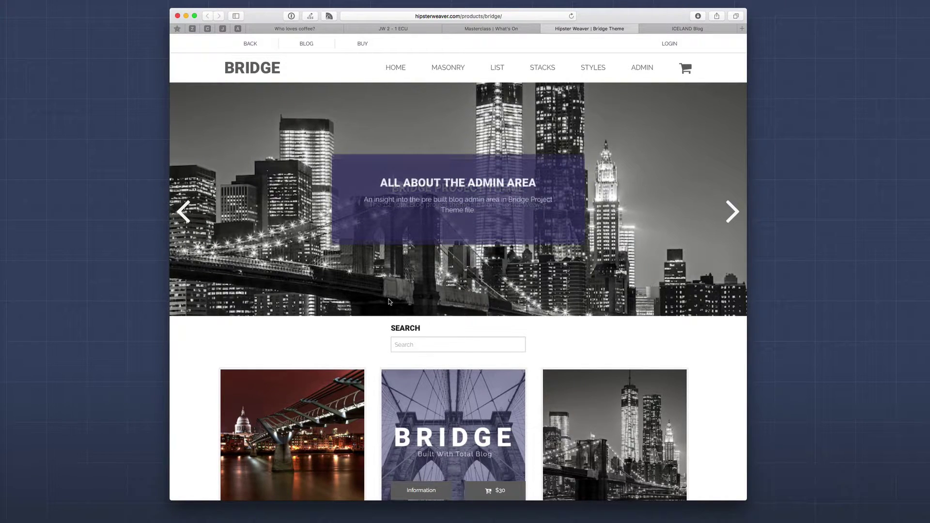
scroll(389, 302, "down", 5)
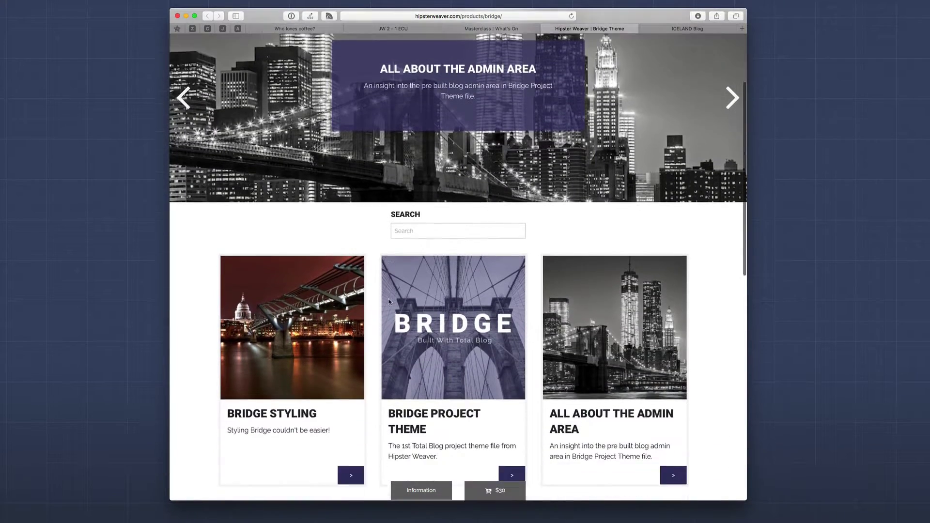
scroll(389, 303, "down", 6)
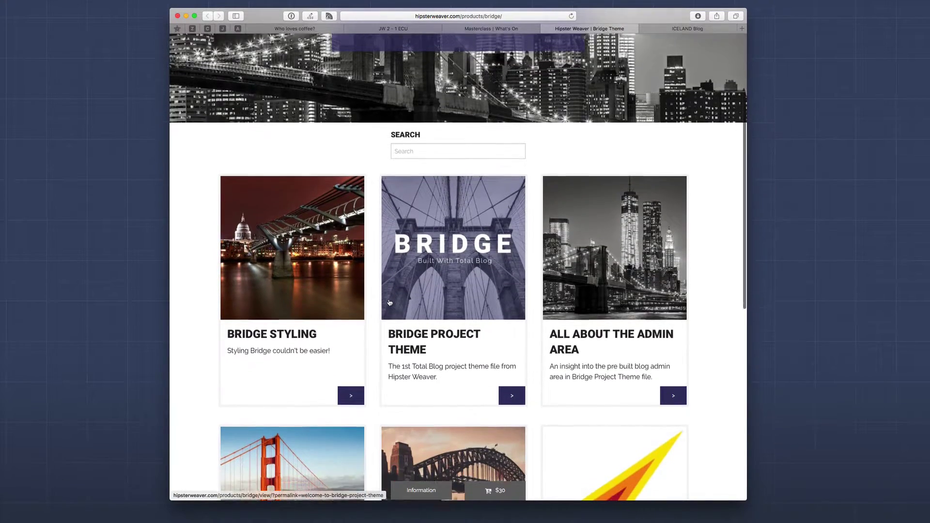
scroll(389, 303, "down", 7)
scroll(389, 302, "up", 8)
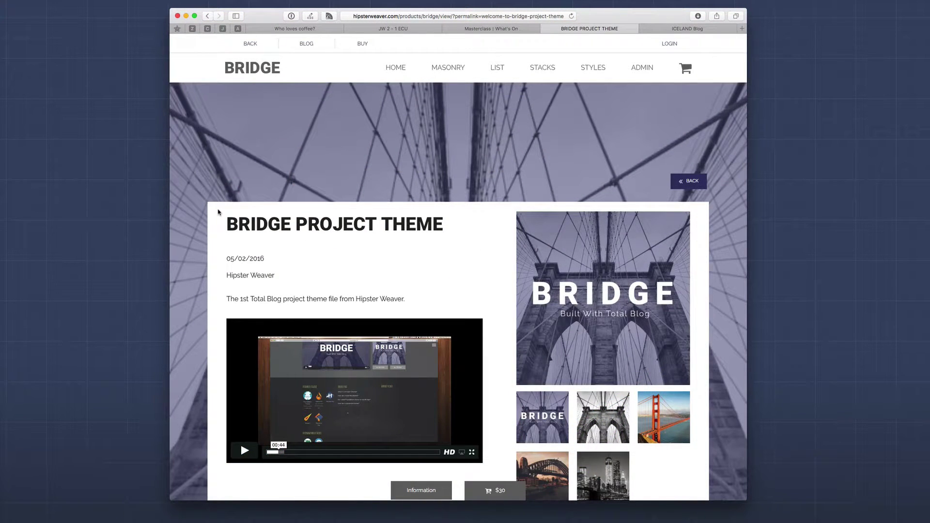
Scroll down through the Bridge Project Theme post before moving on to the ICELAND Blog.
scroll(243, 206, "down", 1)
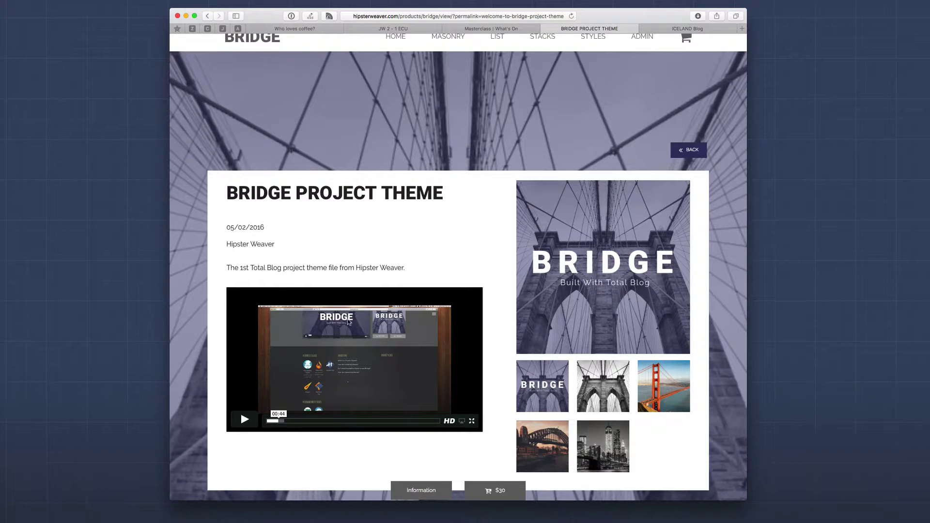
scroll(347, 322, "down", 3)
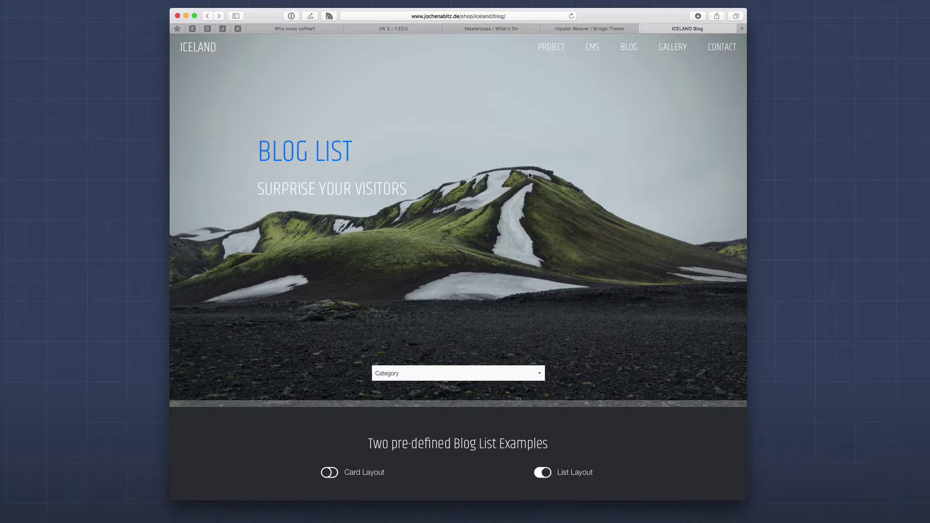
Browse the List Layout posts, then view them as cards like 'Iceland and the water'.
scroll(529, 175, "down", 1)
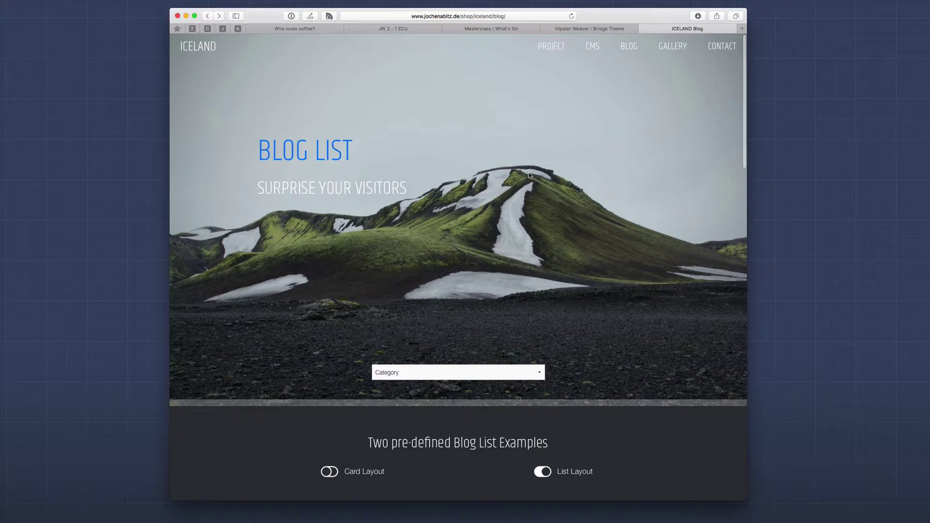
scroll(529, 176, "down", 5)
scroll(529, 176, "down", 10)
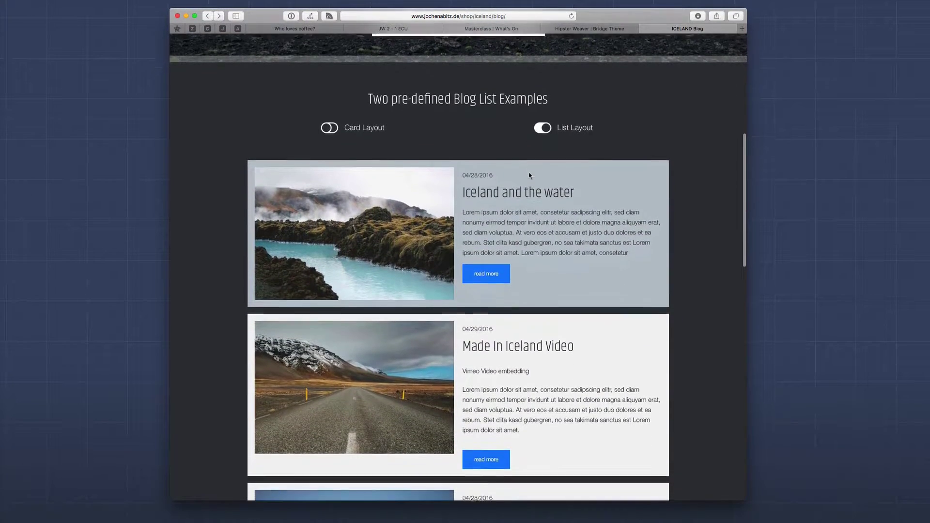
scroll(529, 176, "down", 3)
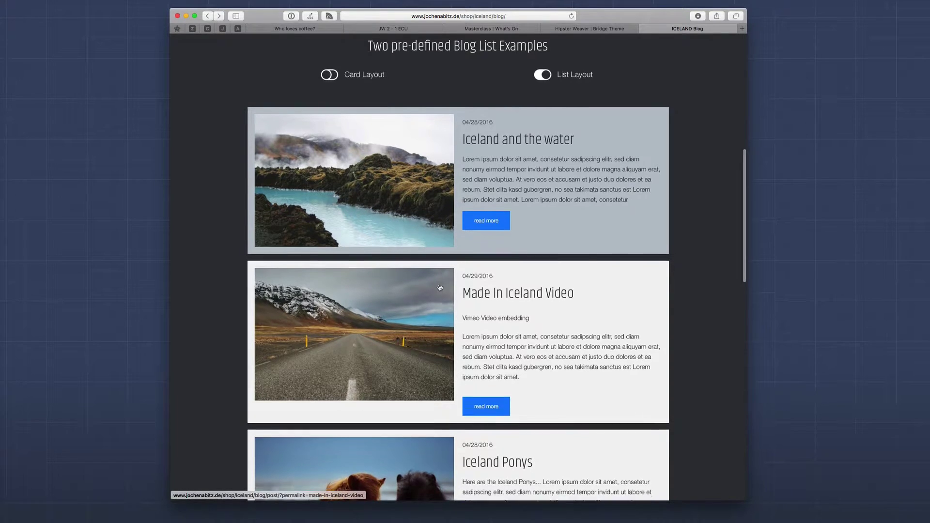
scroll(437, 279, "down", 8)
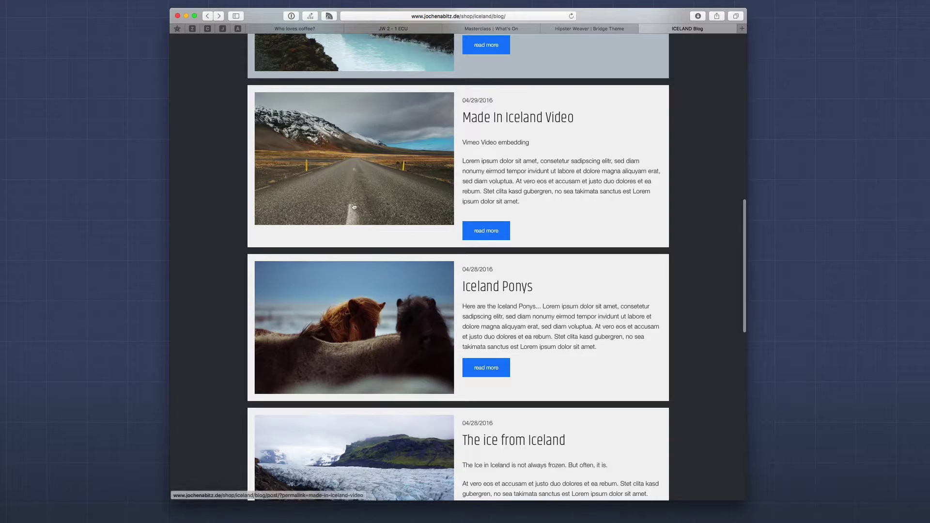
scroll(327, 173, "up", 3)
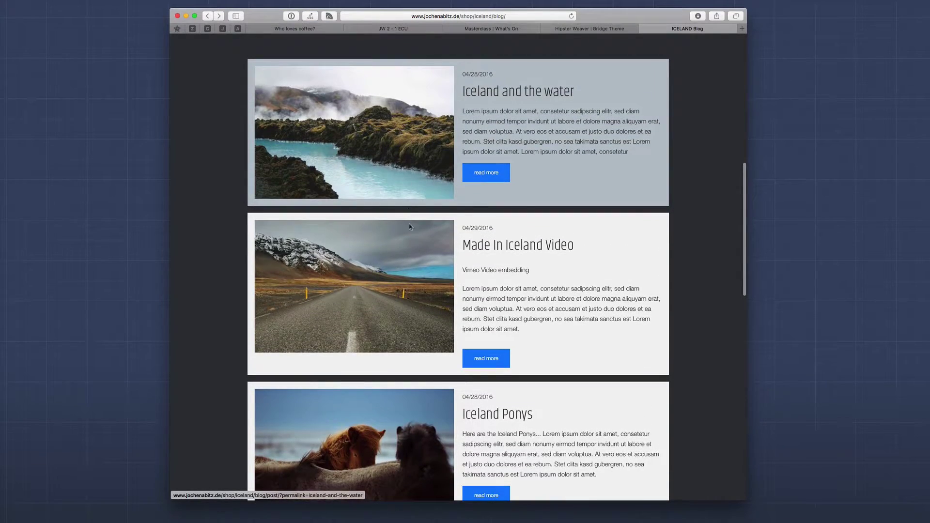
scroll(417, 269, "down", 8)
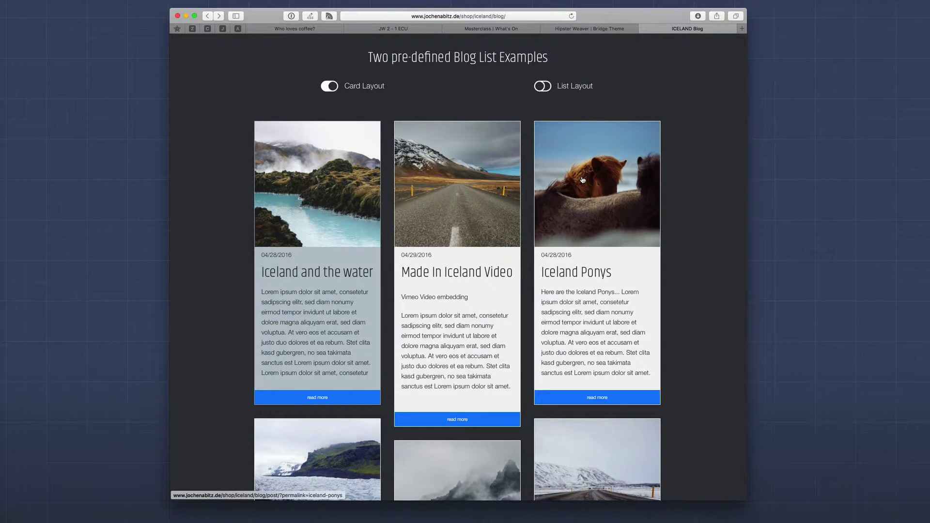
scroll(583, 180, "down", 1)
scroll(583, 180, "up", 5)
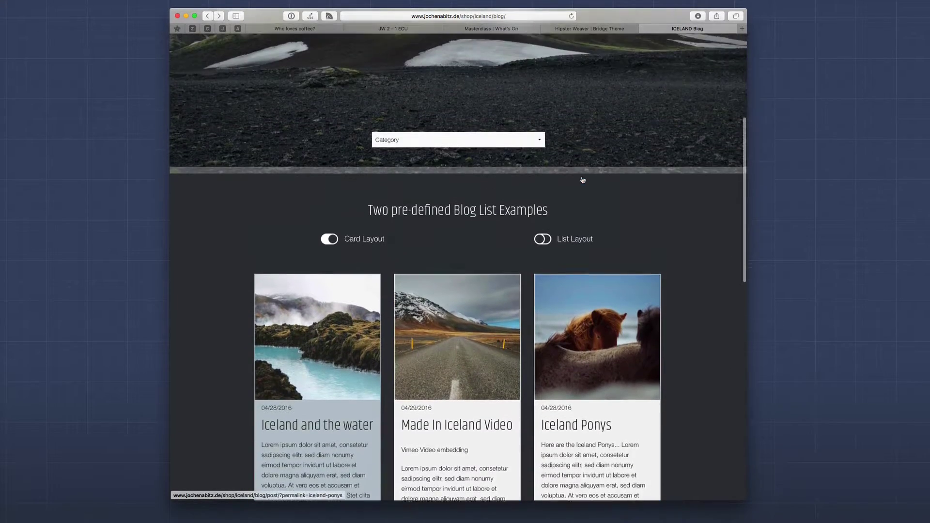